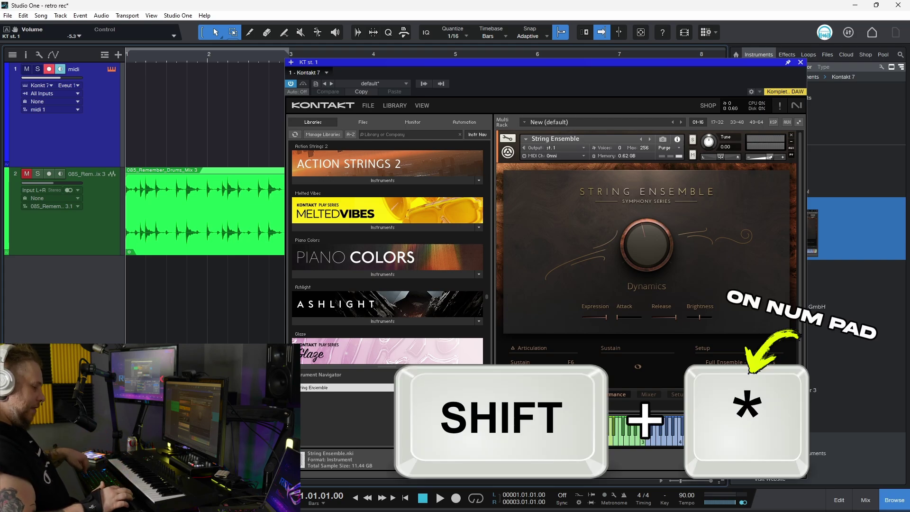
# Recall the played string notes into a part, play it back, then delete it and stop
pyautogui.press('shift+KP_Multiply')
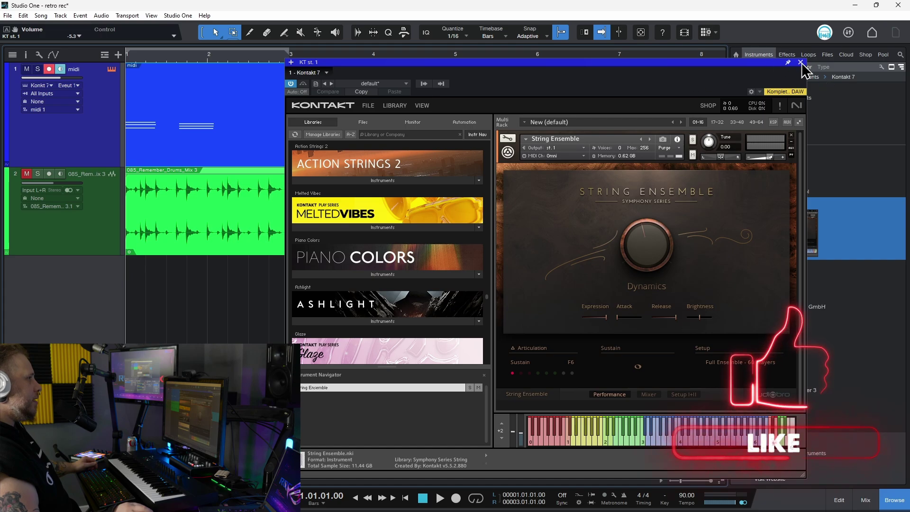
pyautogui.moveTo(701, 70); pyautogui.dragTo(822, 134)
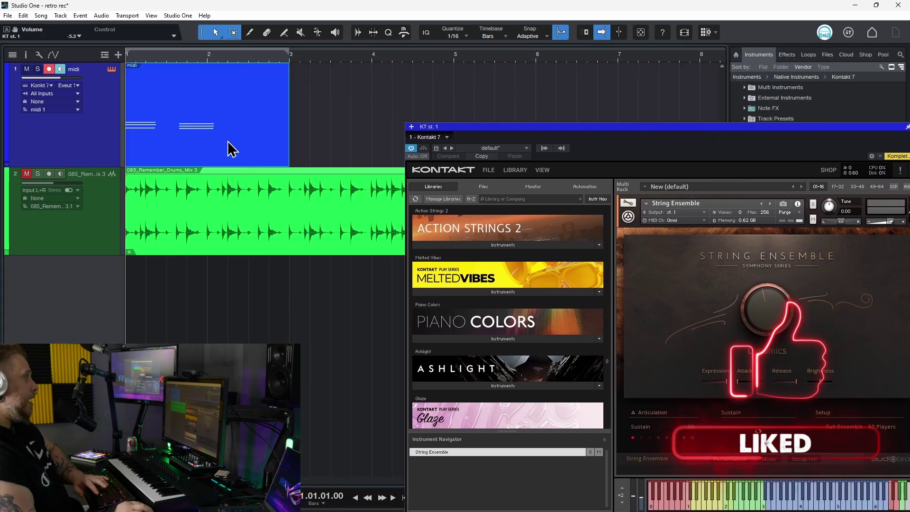
pyautogui.press('space')
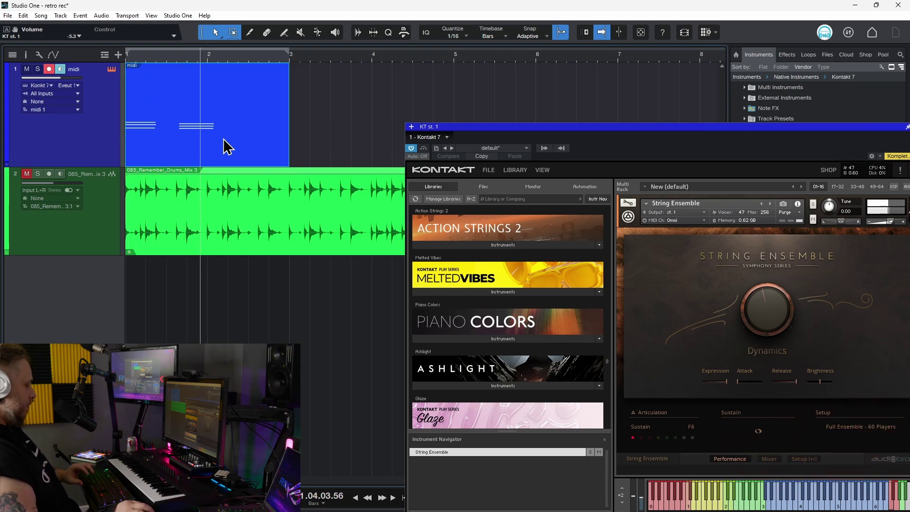
pyautogui.press('Delete')
pyautogui.press('space')
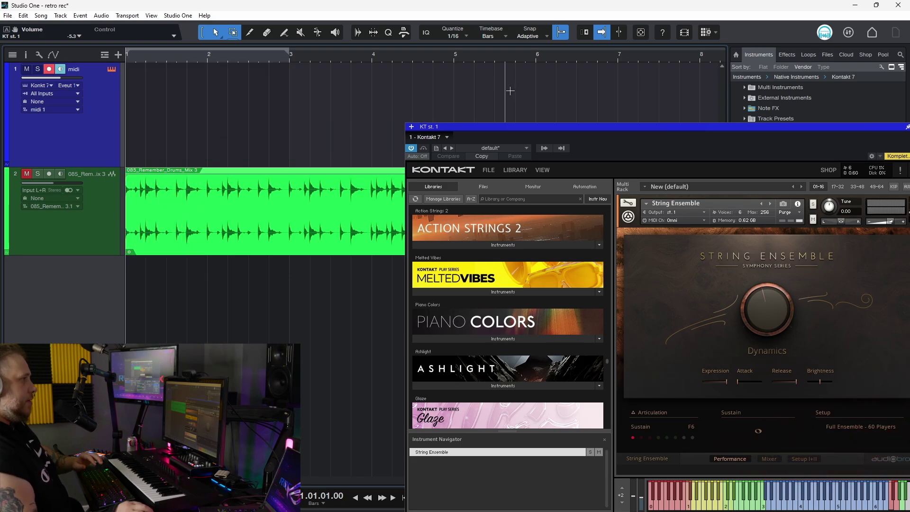
# Recall the played notes and modulation into a new part on the Kontakt track
pyautogui.moveTo(589, 129); pyautogui.dragTo(539, 49)
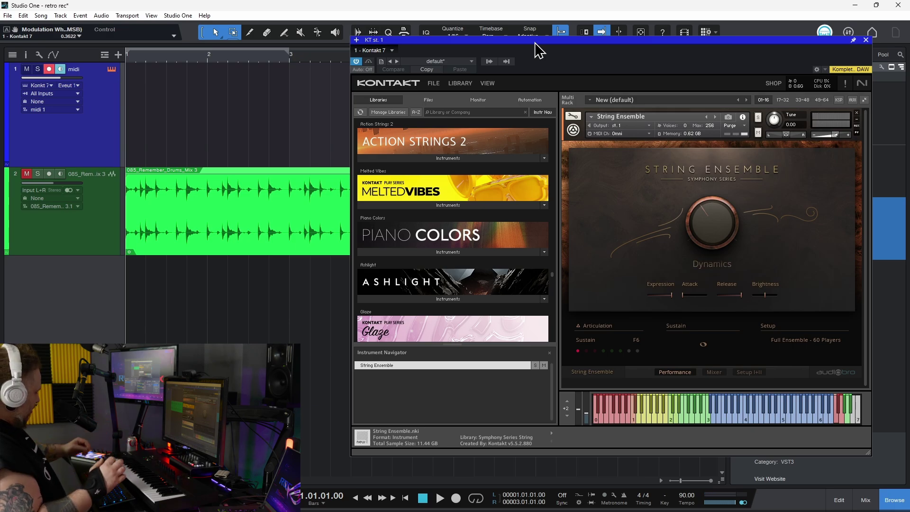
pyautogui.press('shift+KP_Multiply')
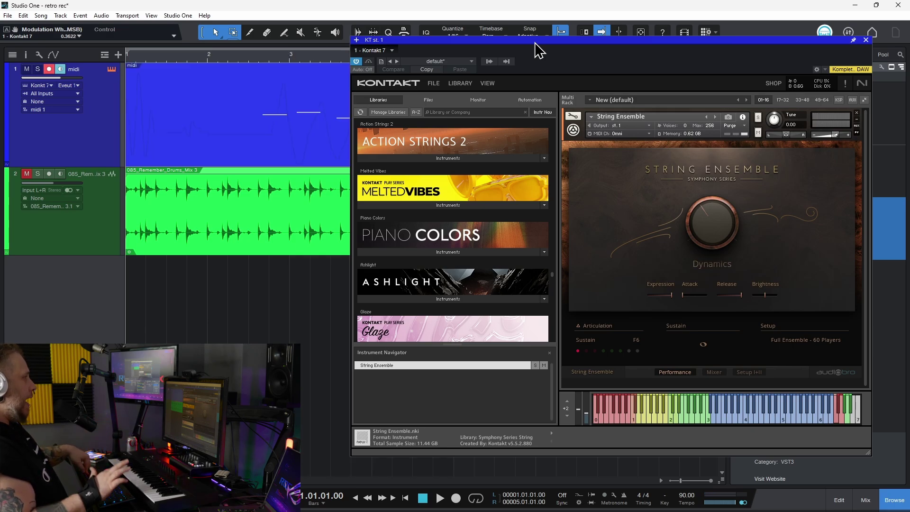
pyautogui.moveTo(524, 41); pyautogui.dragTo(455, 32)
# Open the recalled part in the editor, close Kontakt, then close the editor panel
pyautogui.doubleClick(318, 152)
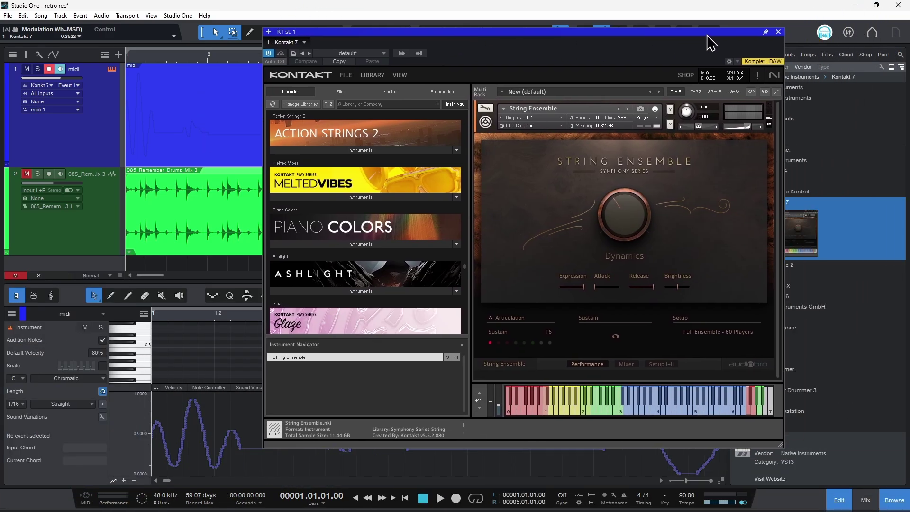
pyautogui.click(778, 32)
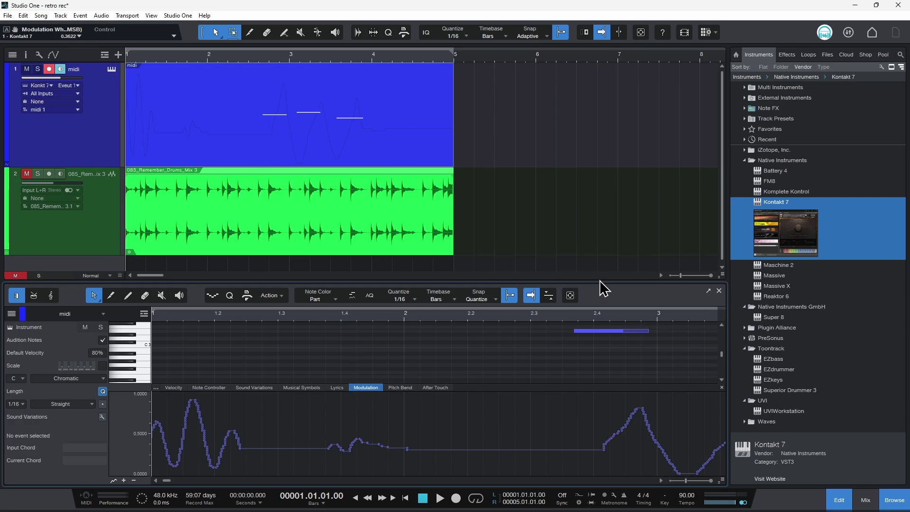
pyautogui.click(825, 498)
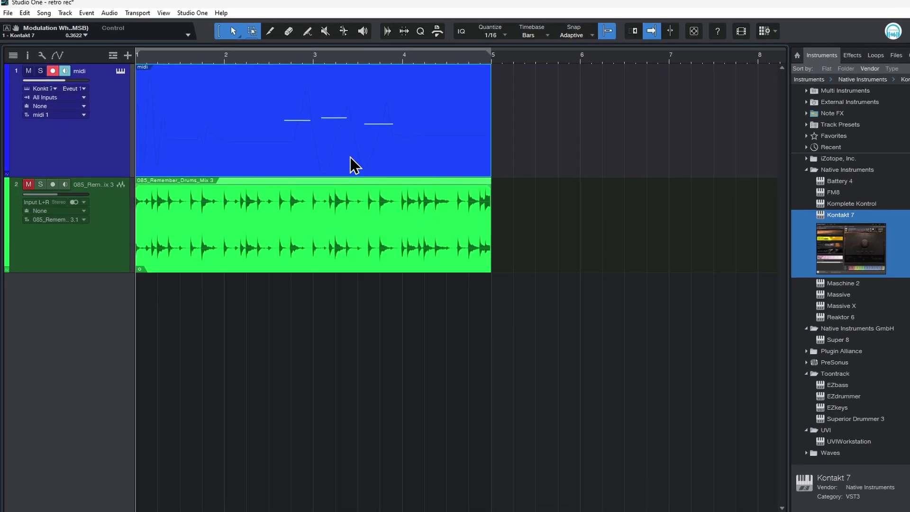
# Delete the recalled MIDI part and unmute the drum track
pyautogui.press('Delete')
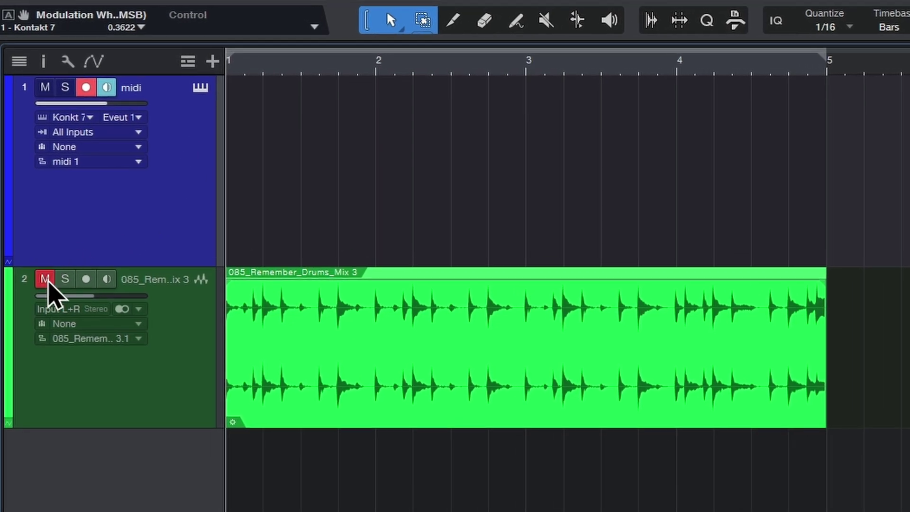
pyautogui.click(65, 280)
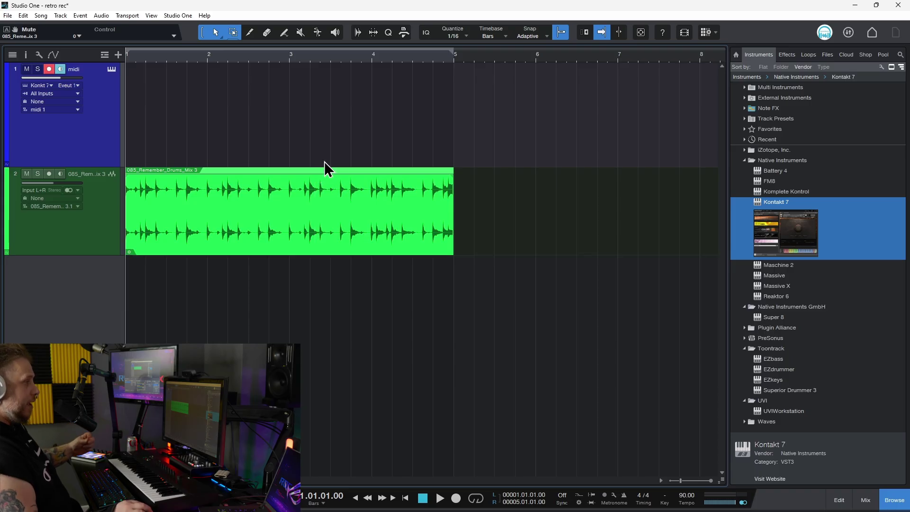
# Perform strings over the playing drums, stop, and recall the notes with Shift+Alt+R
pyautogui.press('space')
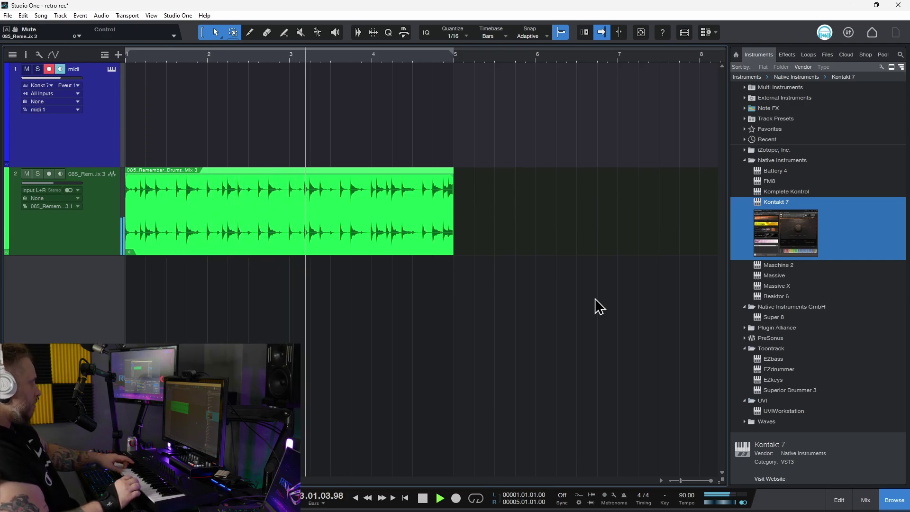
pyautogui.press('space')
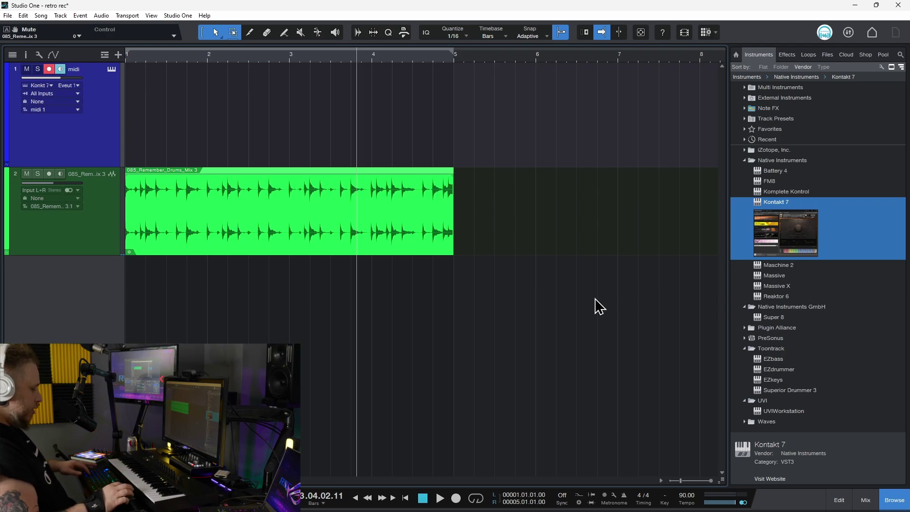
pyautogui.hotkey('shift', 'alt', 'r')
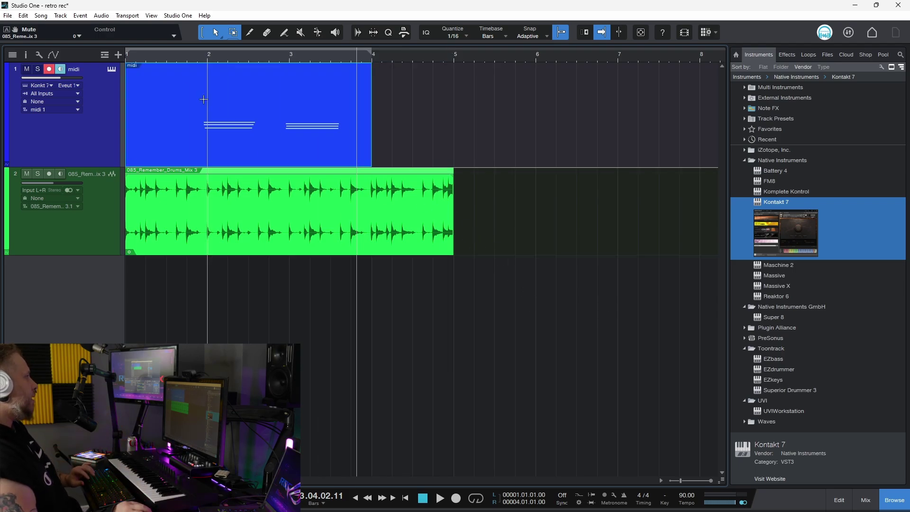
# Disarm track 1, play the recalled part from near bar 2, then bring up the Help Viewer
pyautogui.click(193, 61)
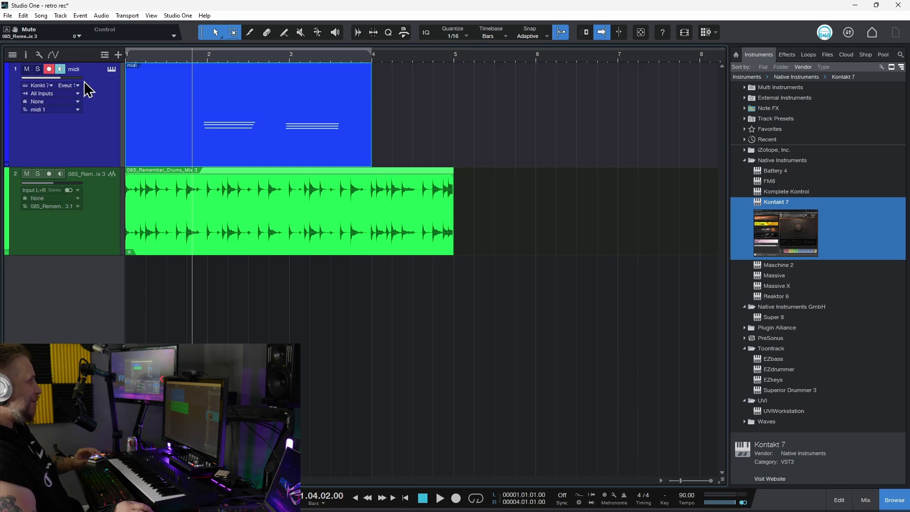
pyautogui.click(52, 69)
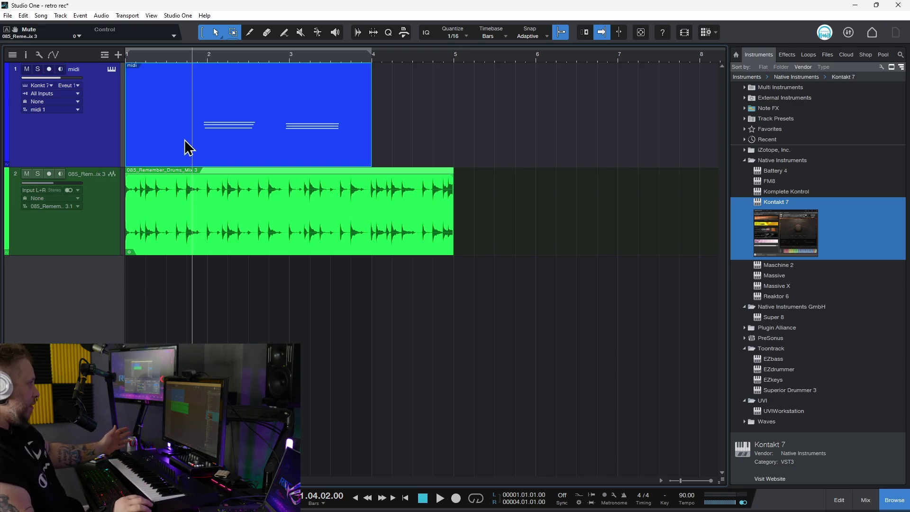
pyautogui.press('space')
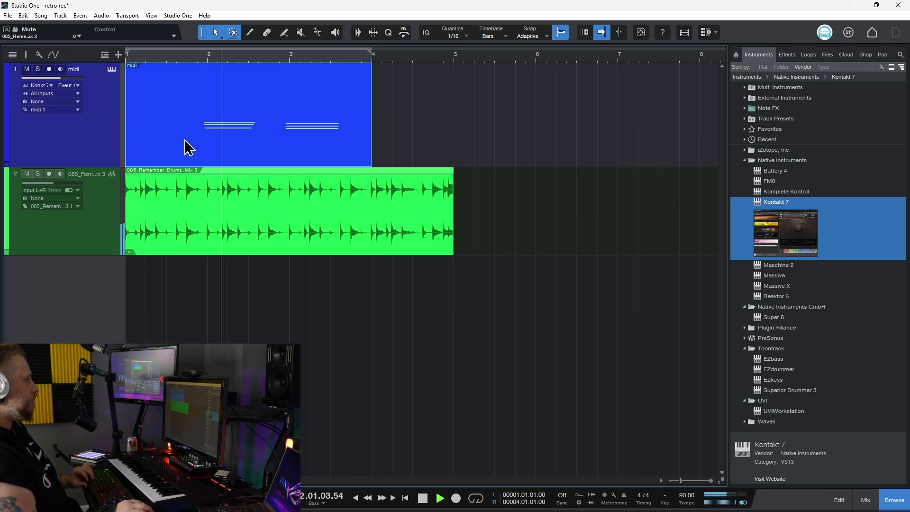
pyautogui.press('space')
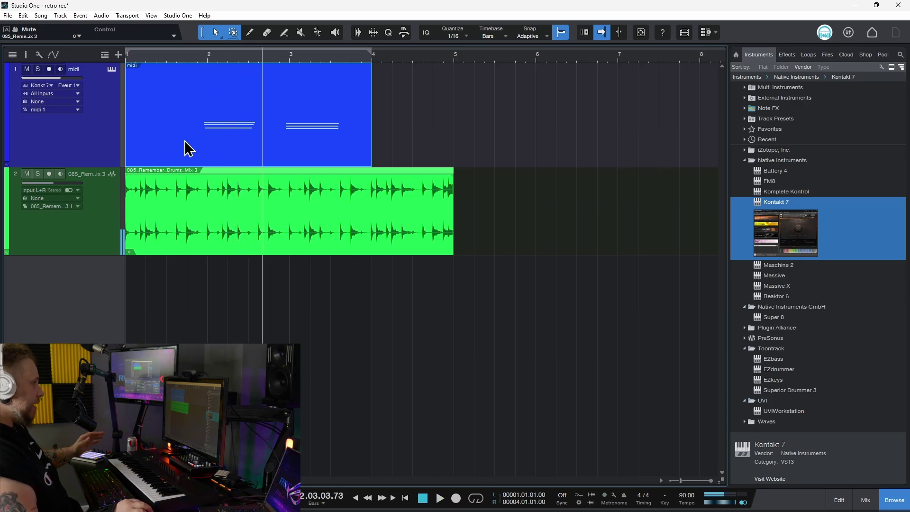
pyautogui.moveTo(541, 509)
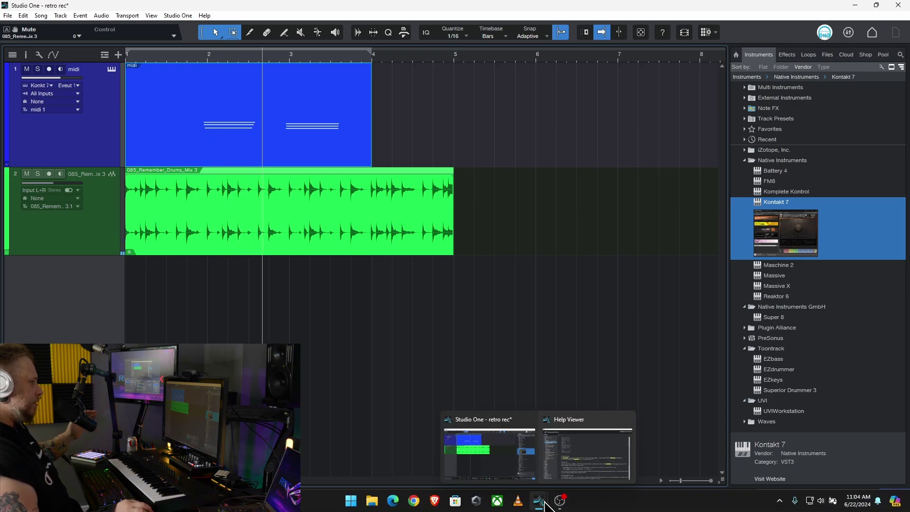
pyautogui.click(567, 470)
# Highlight the help notes on correct Song location and the buffer not combining modes
pyautogui.scroll(-7, 435, 264)
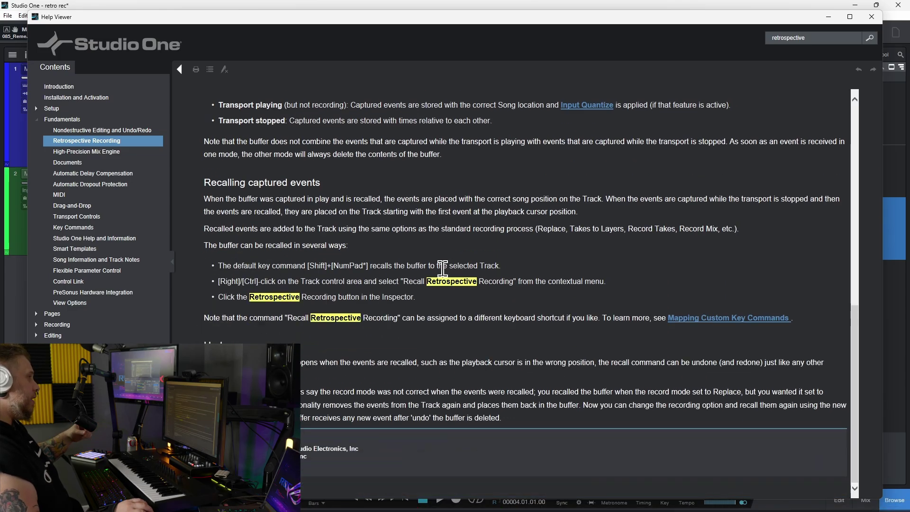
pyautogui.scroll(4, 341, 266)
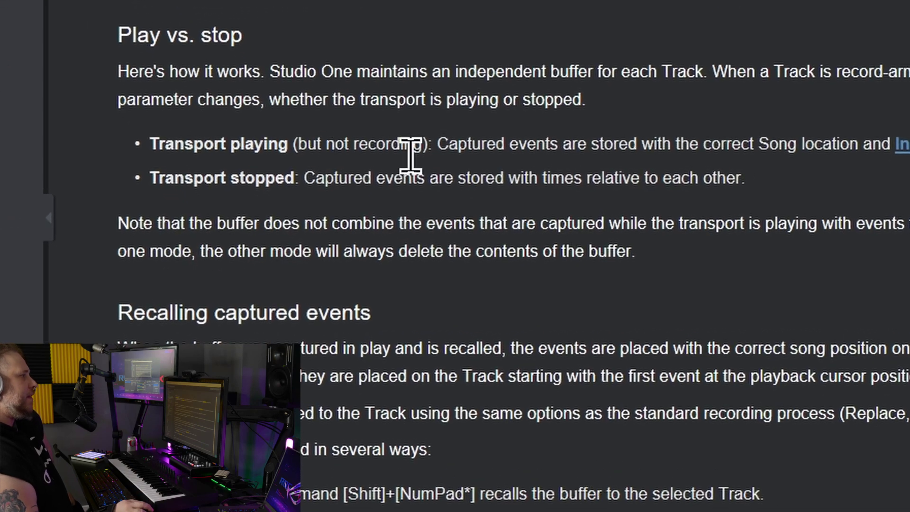
pyautogui.moveTo(559, 147); pyautogui.dragTo(824, 151)
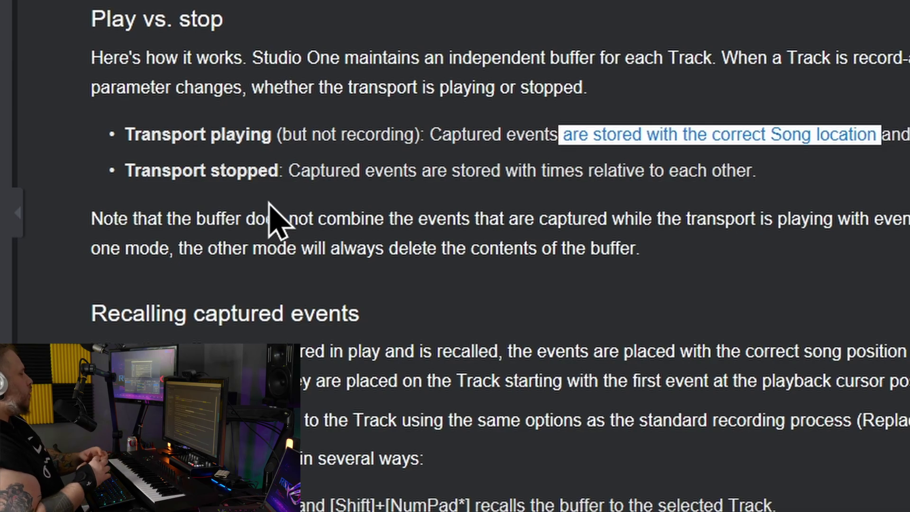
pyautogui.moveTo(196, 219); pyautogui.dragTo(331, 248)
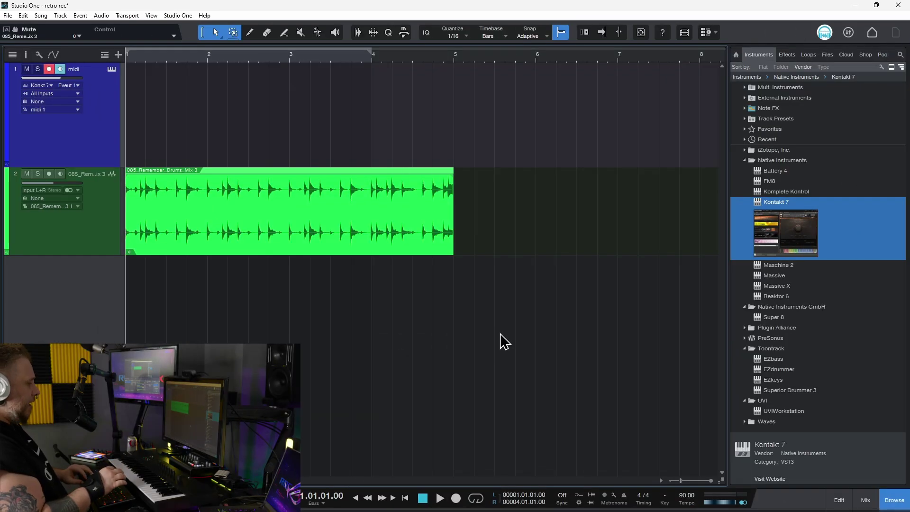
# Play the song, stop, and recall the captured notes into a new MIDI part
pyautogui.press('space')
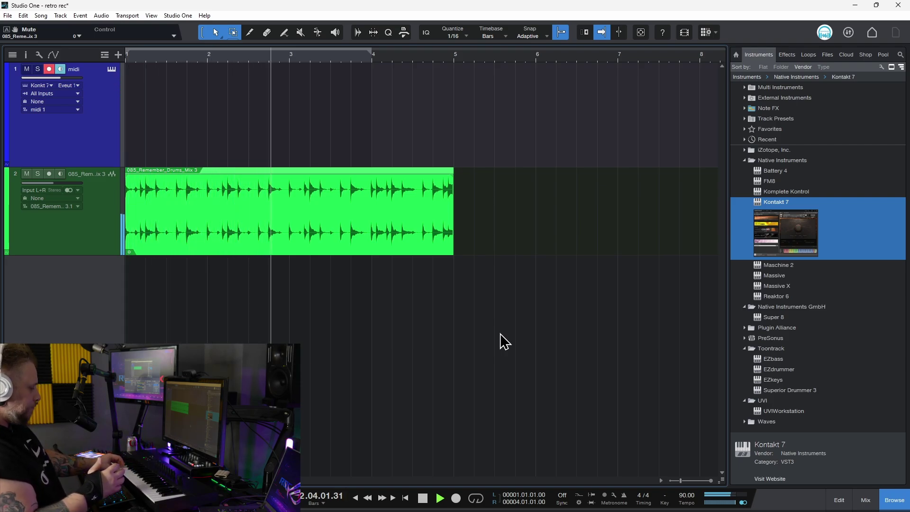
pyautogui.press('space')
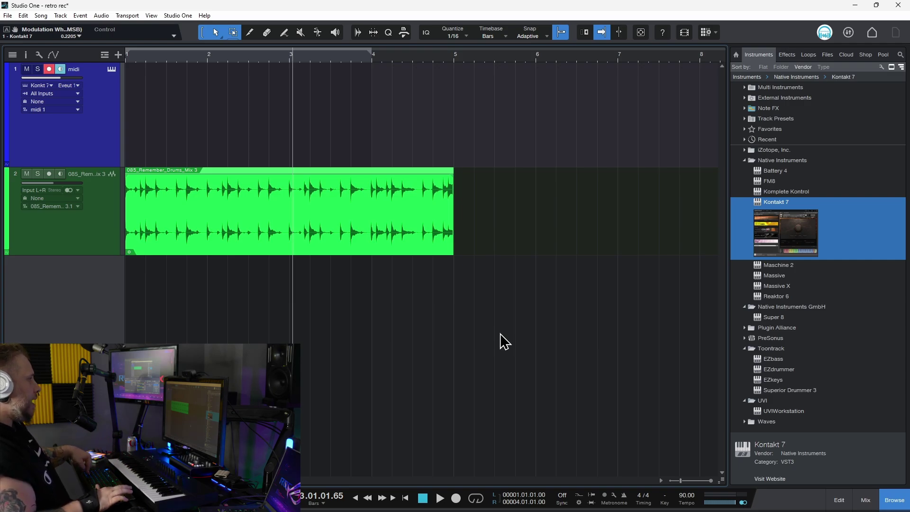
pyautogui.hotkey('ctrl', 'z')
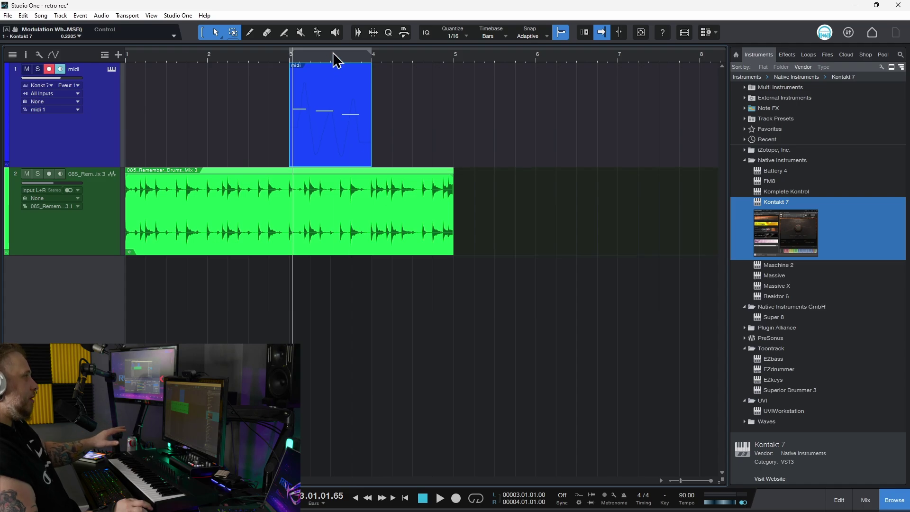
# Zoom in on bars 3–4, delete the recalled part, and return the playhead to the start
pyautogui.moveTo(337, 60); pyautogui.dragTo(323, 75)
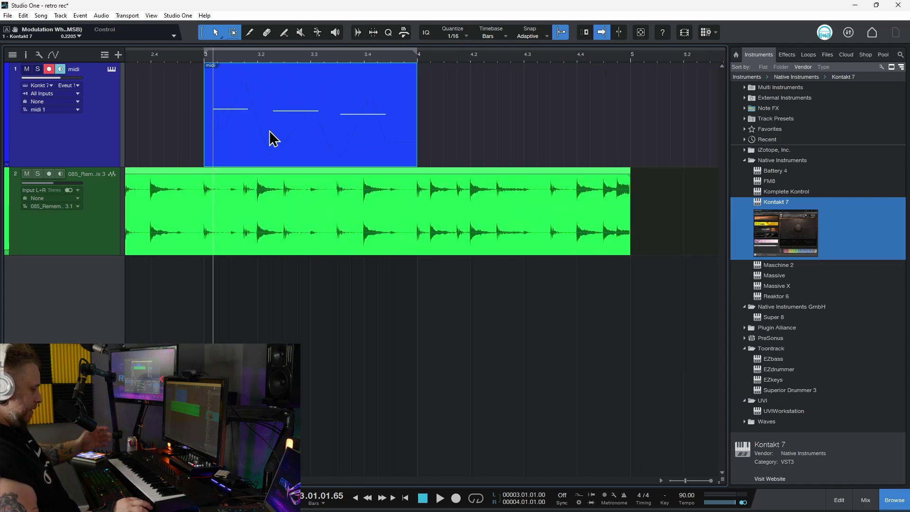
pyautogui.press('Delete')
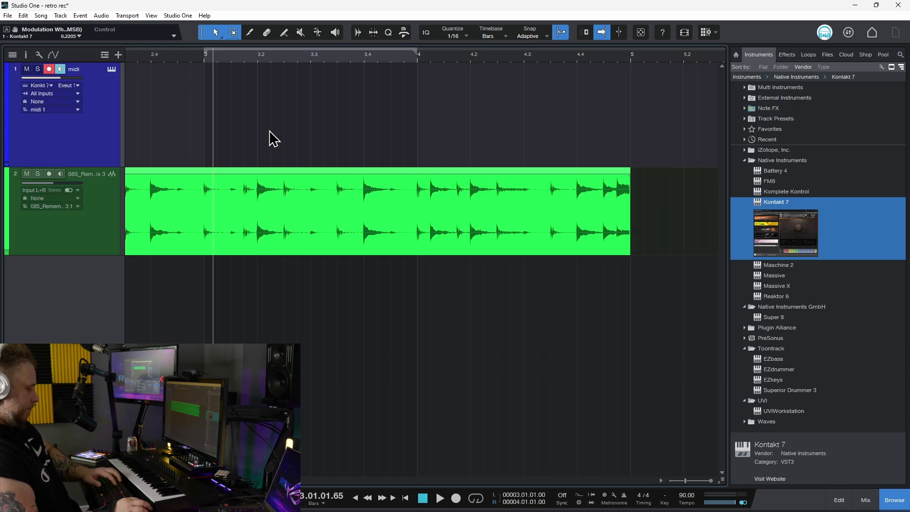
pyautogui.press('Home')
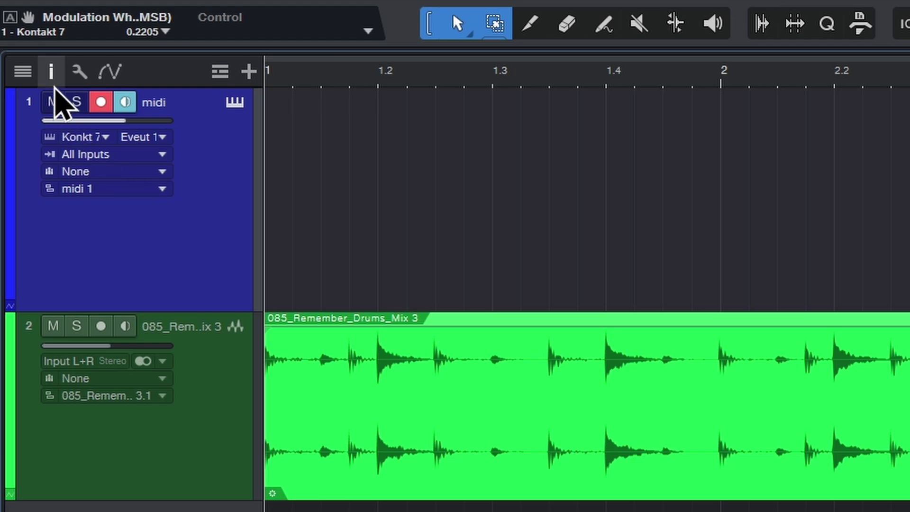
# Recall the captured notes with the Inspector's Retrospective Recording button, then close the Inspector
pyautogui.click(52, 76)
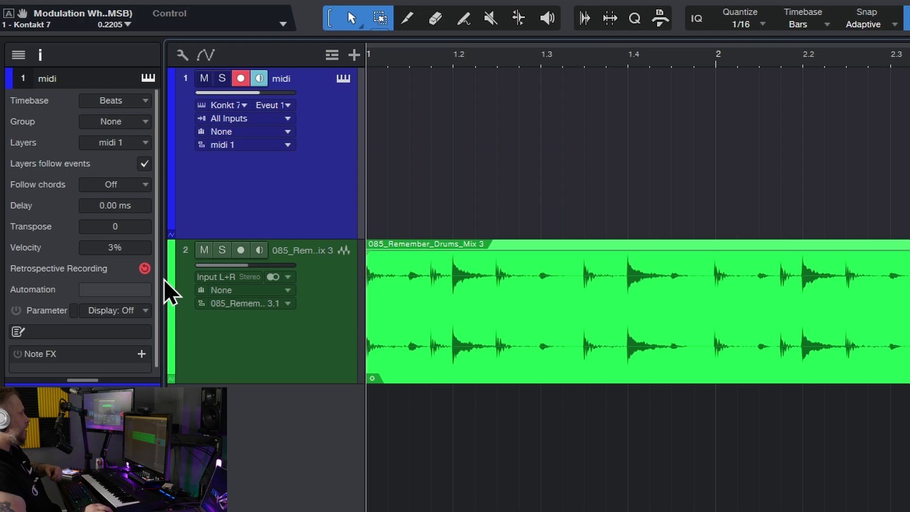
pyautogui.click(145, 273)
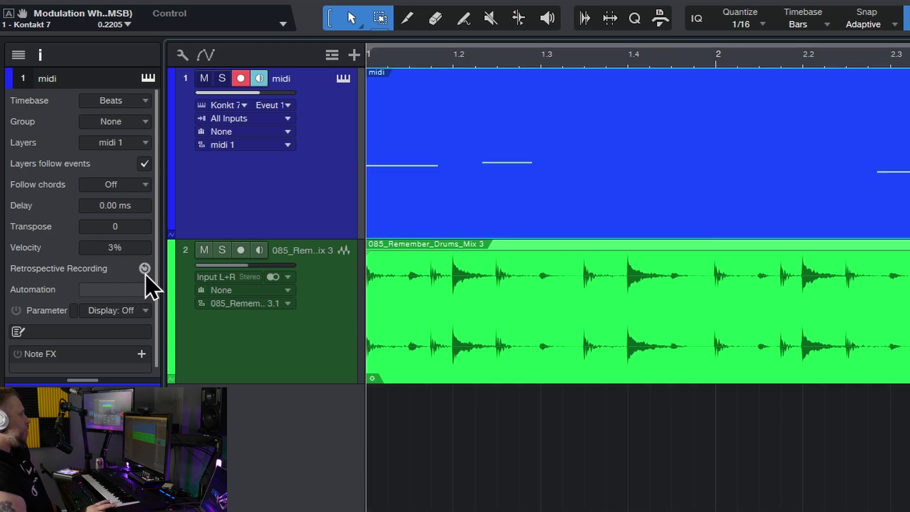
pyautogui.scroll(-3, 736, 66)
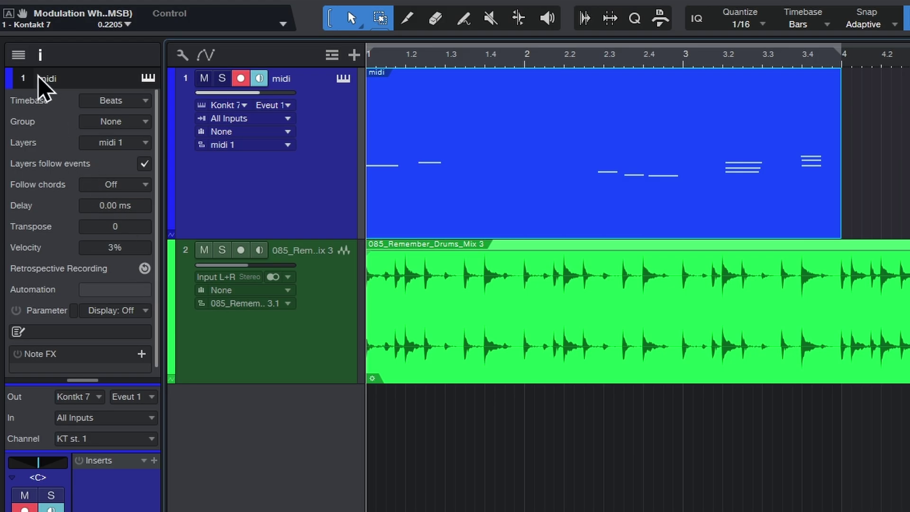
pyautogui.click(41, 55)
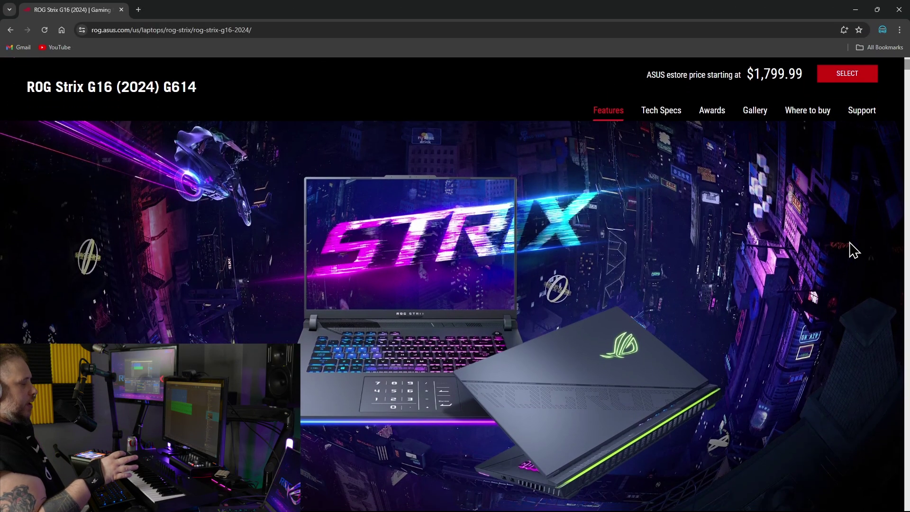
# Scroll the ROG Strix G16 (2024) product page down to its features section
pyautogui.scroll(-5, 853, 250)
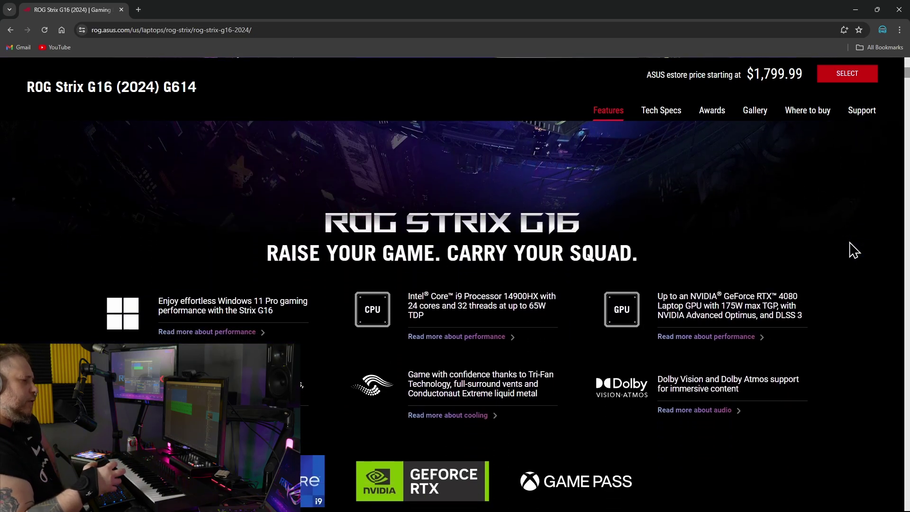
pyautogui.scroll(-1, 853, 250)
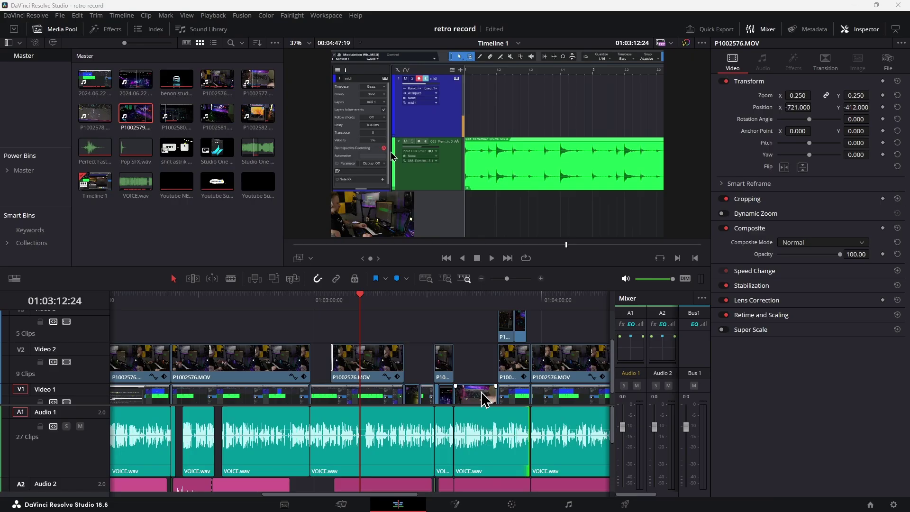
# Scroll the timeline and drag the playhead to 01:04:01:13
pyautogui.scroll(-2, 482, 393)
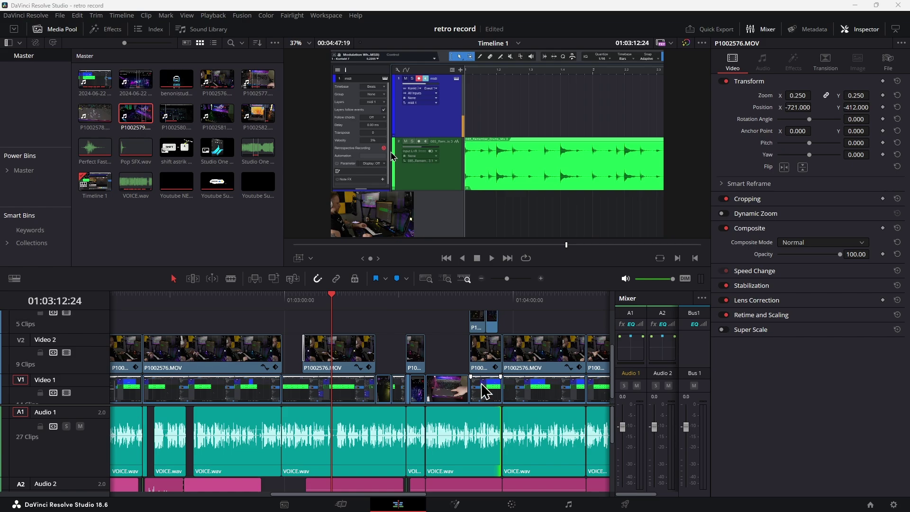
pyautogui.hscroll(3, 439, 384)
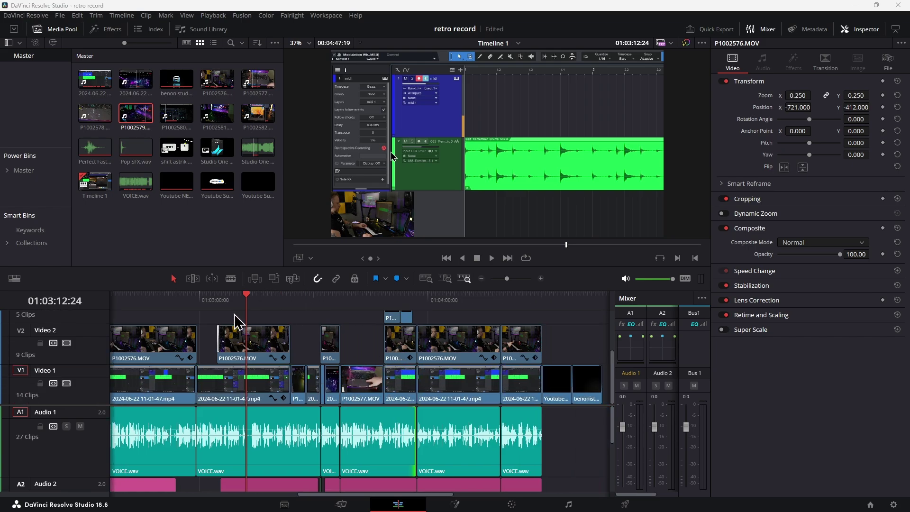
pyautogui.moveTo(292, 308); pyautogui.dragTo(435, 309)
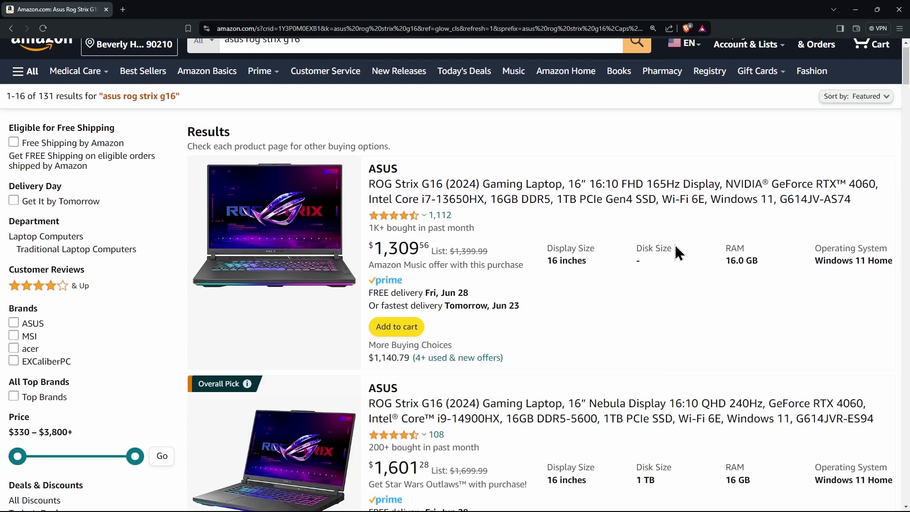
pyautogui.scroll(-5, 599, 181)
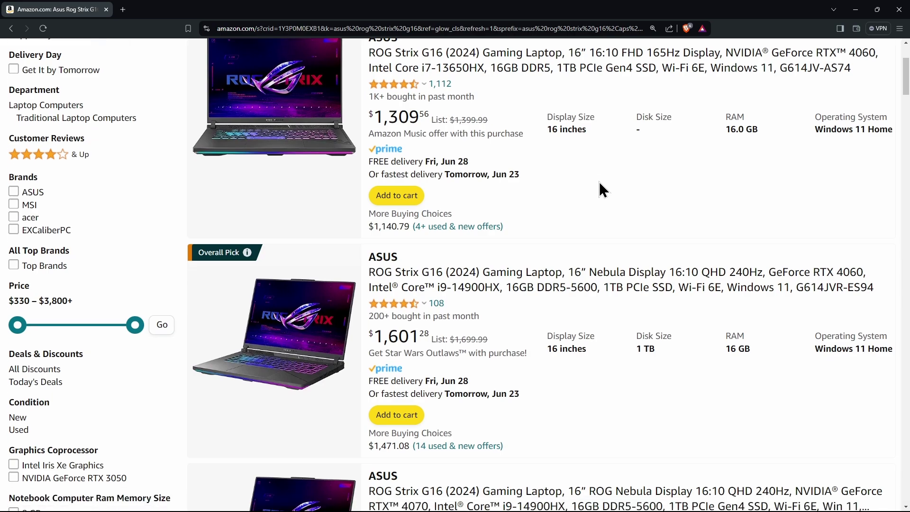
# Scroll the Amazon results to reveal more ROG Strix G16 (2024) laptop listings
pyautogui.scroll(-1, 596, 186)
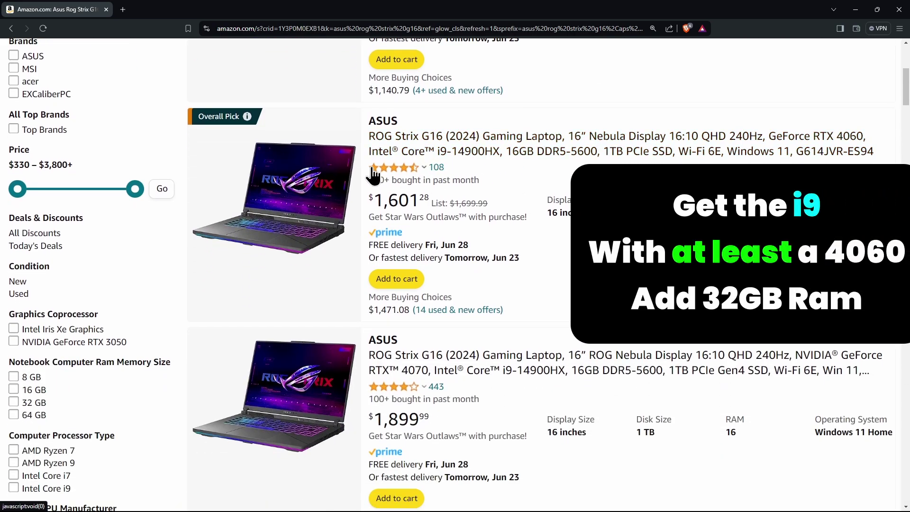